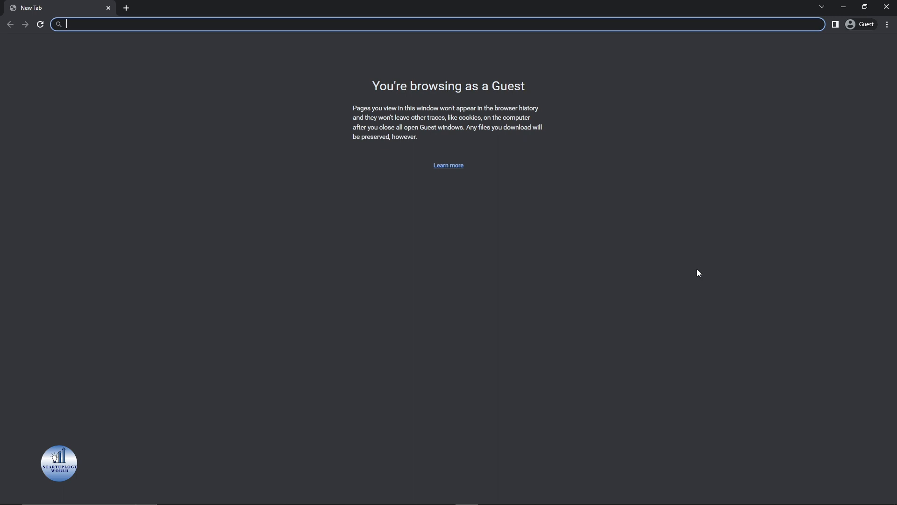
Go to the website freepik.com.
{"action": "type", "text": "freepi"}
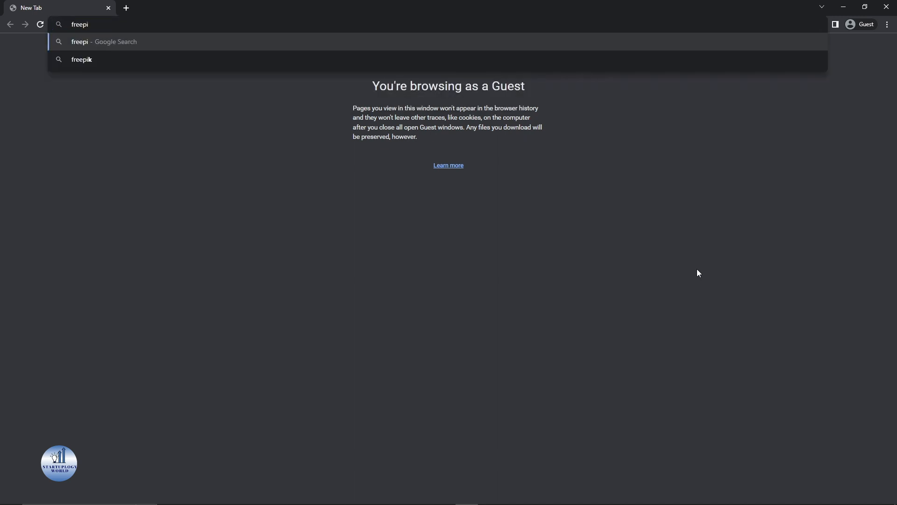
{"action": "type", "text": "k.com"}
{"action": "key", "text": "Return"}
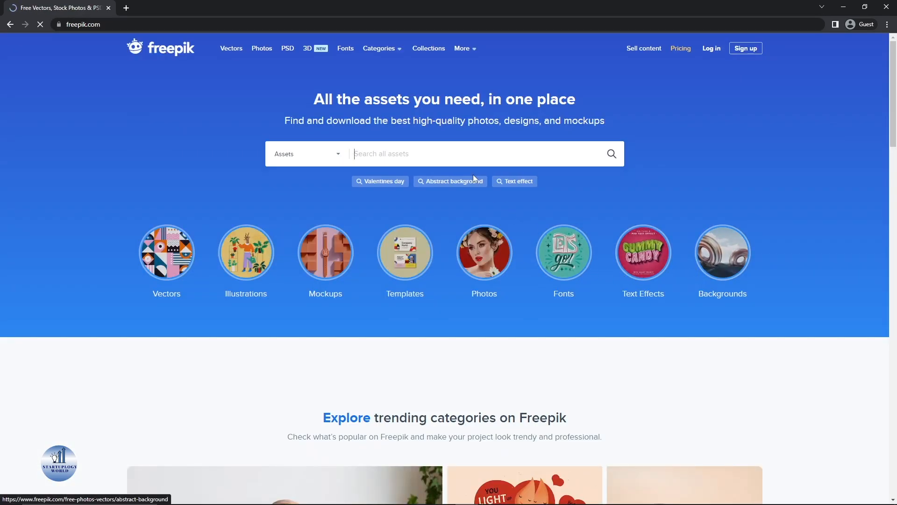
Search all assets for "real estate business card" and filter the results to PSD files.
{"action": "left_click", "coordinate": [441, 152]}
{"action": "type", "text": "real estate business card"}
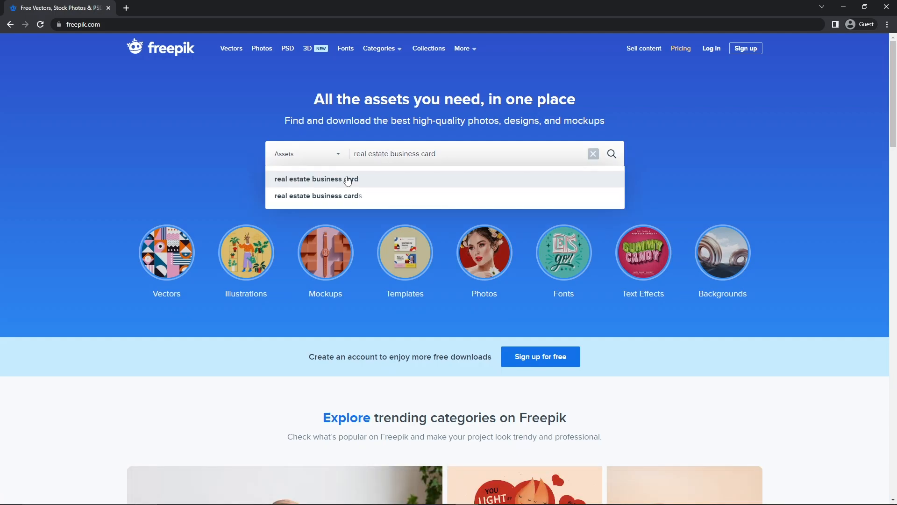
{"action": "left_click", "coordinate": [348, 179]}
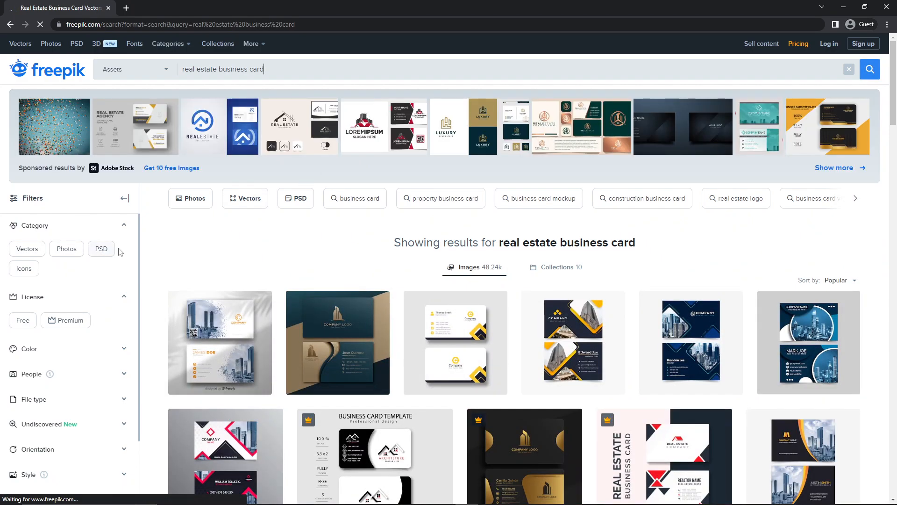
{"action": "left_click", "coordinate": [99, 251]}
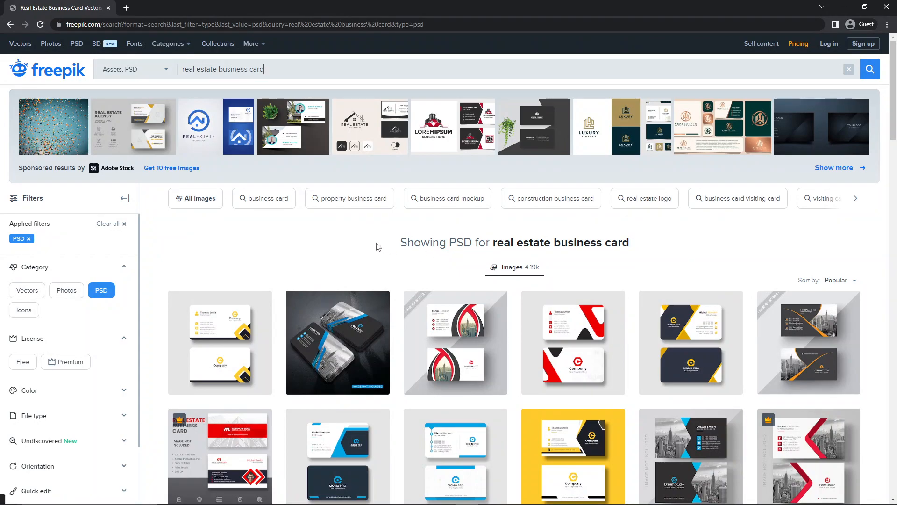
Open the white and dark navy CIOMO PRO business card with yellow accents from the results and download it for free.
{"action": "scroll", "coordinate": [378, 247], "scroll_direction": "down", "scroll_amount": 10}
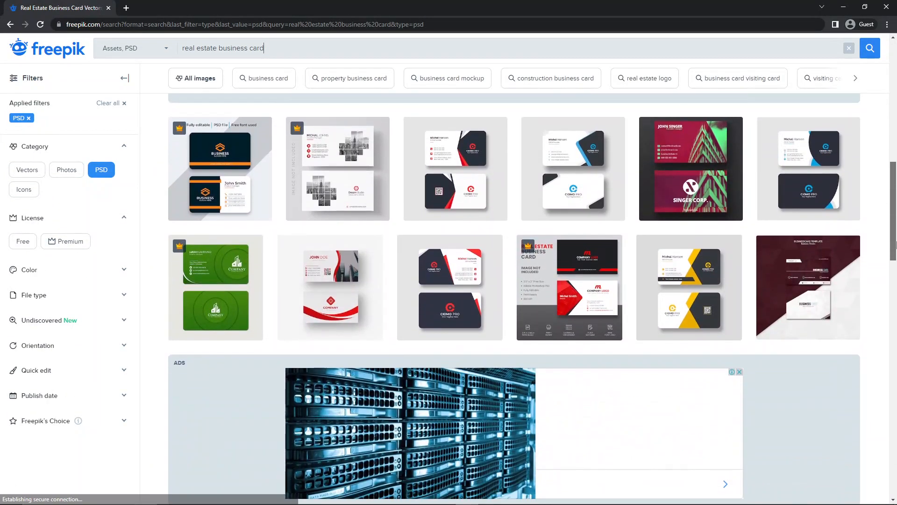
{"action": "scroll", "coordinate": [732, 156], "scroll_direction": "up", "scroll_amount": 10}
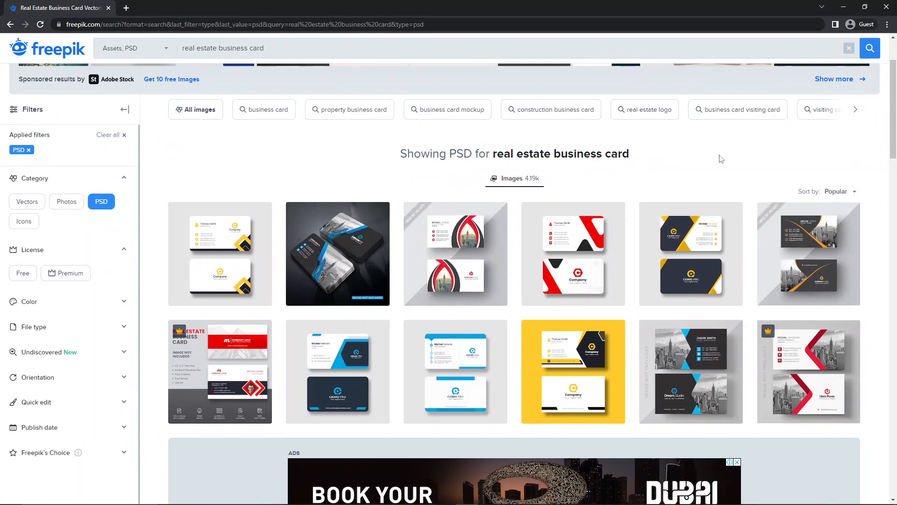
{"action": "left_click", "coordinate": [673, 274]}
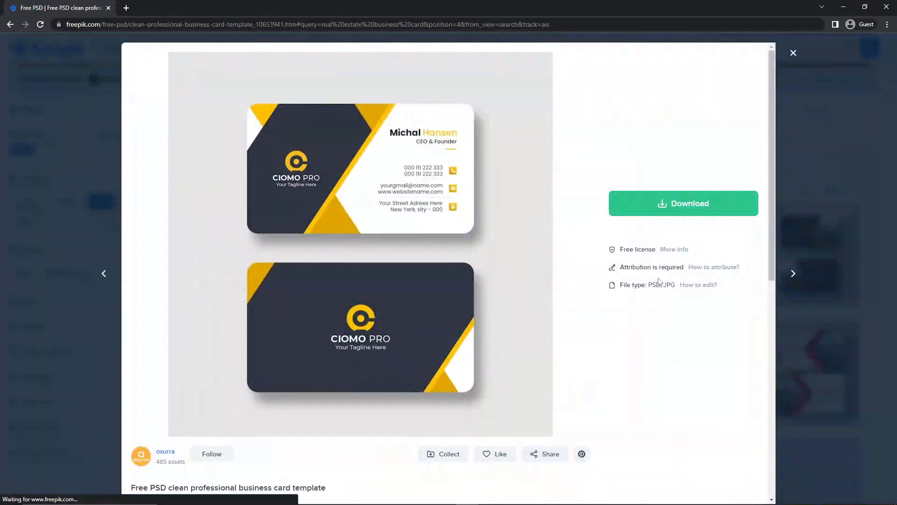
{"action": "left_click", "coordinate": [661, 209]}
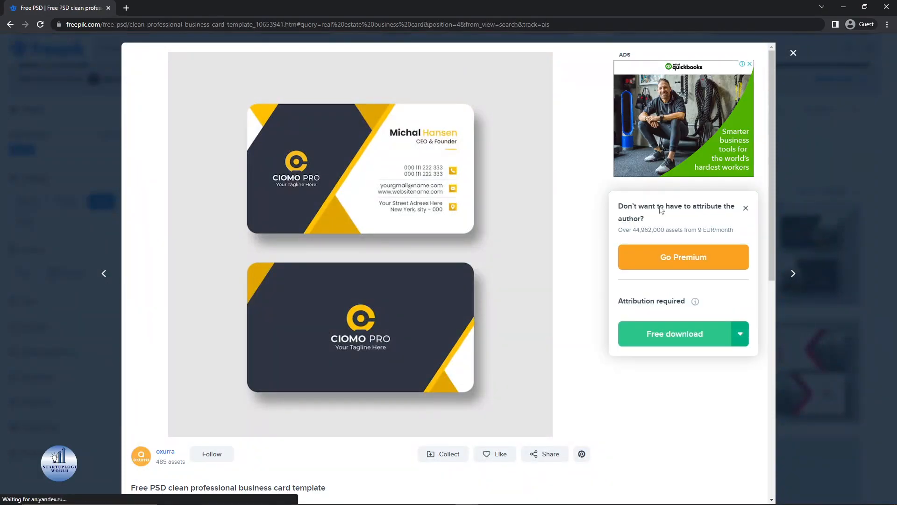
{"action": "left_click", "coordinate": [648, 333]}
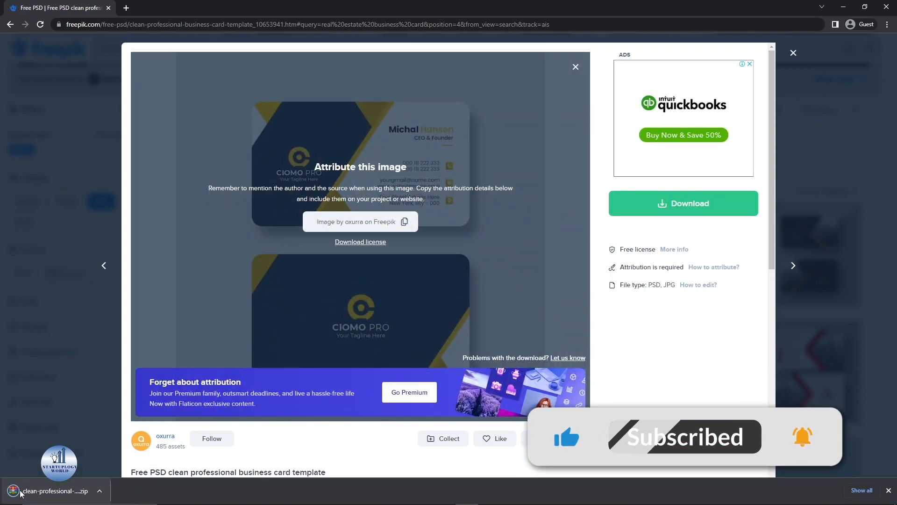
Open the downloaded clean-professional-business-card-template.zip and launch 18695074.psd from it in Photoshop.
{"action": "left_click", "coordinate": [84, 491]}
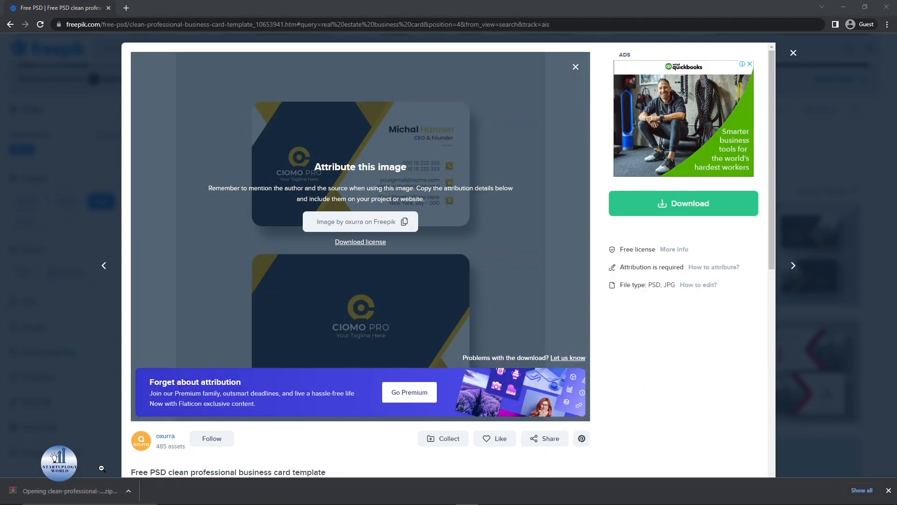
{"action": "key", "text": "Escape"}
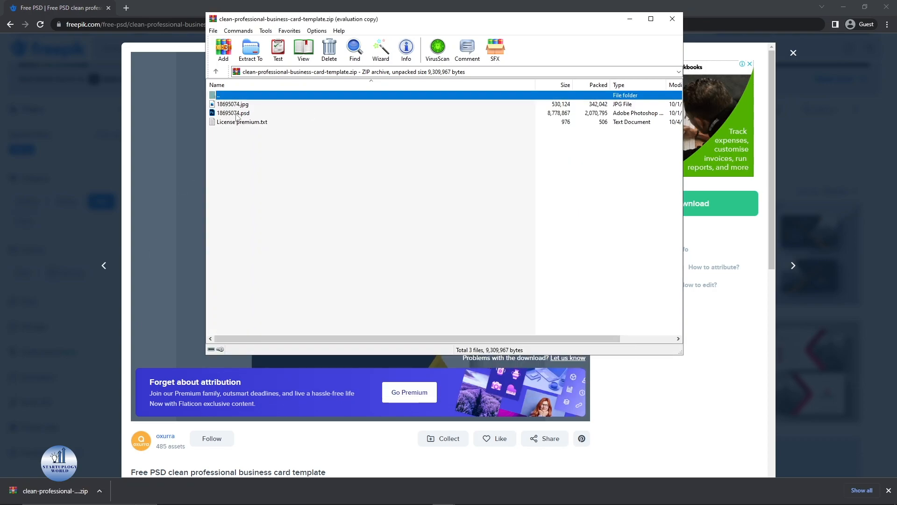
{"action": "double_click", "coordinate": [237, 114]}
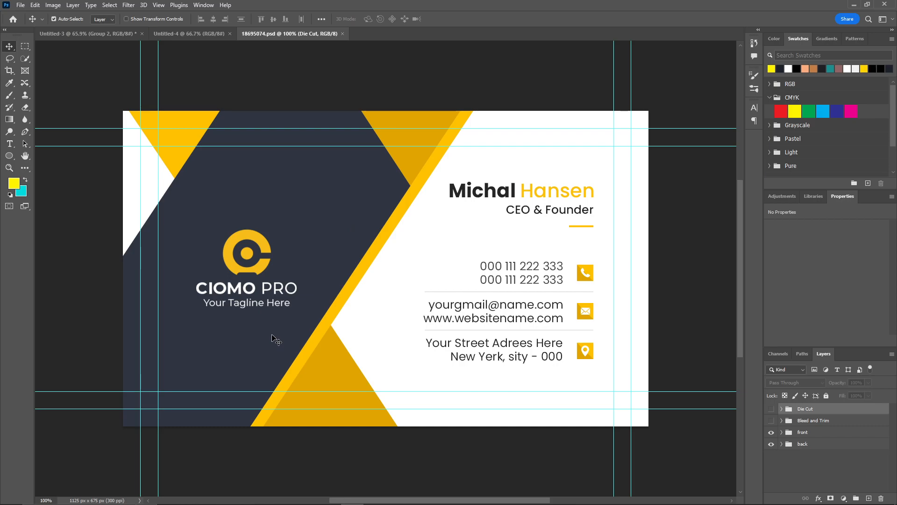
Float the layer list beside the card, with the back group hidden and the front group expanded.
{"action": "left_click", "coordinate": [772, 444]}
{"action": "left_click_drag", "start_coordinate": [834, 356], "coordinate": [618, 88]}
{"action": "left_click", "coordinate": [620, 167]}
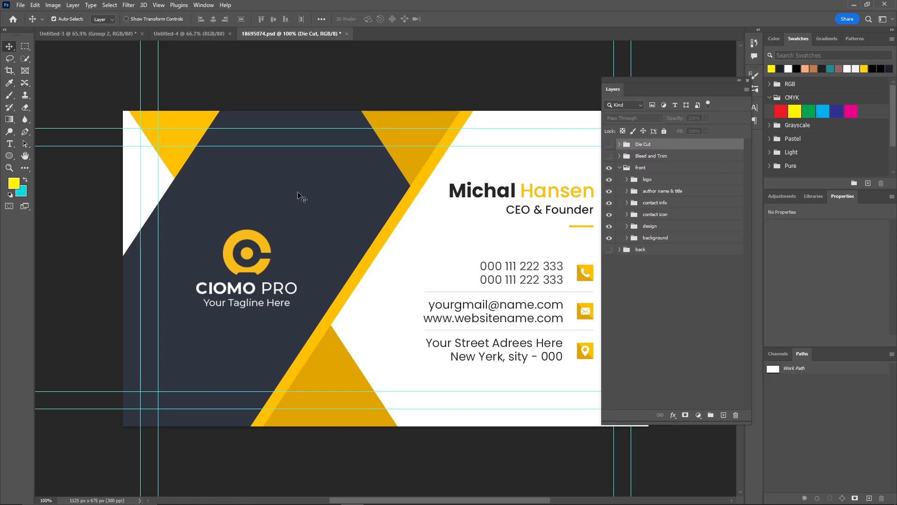
{"action": "left_click", "coordinate": [609, 179]}
{"action": "left_click", "coordinate": [609, 179]}
{"action": "left_click_drag", "start_coordinate": [668, 80], "coordinate": [705, 82]}
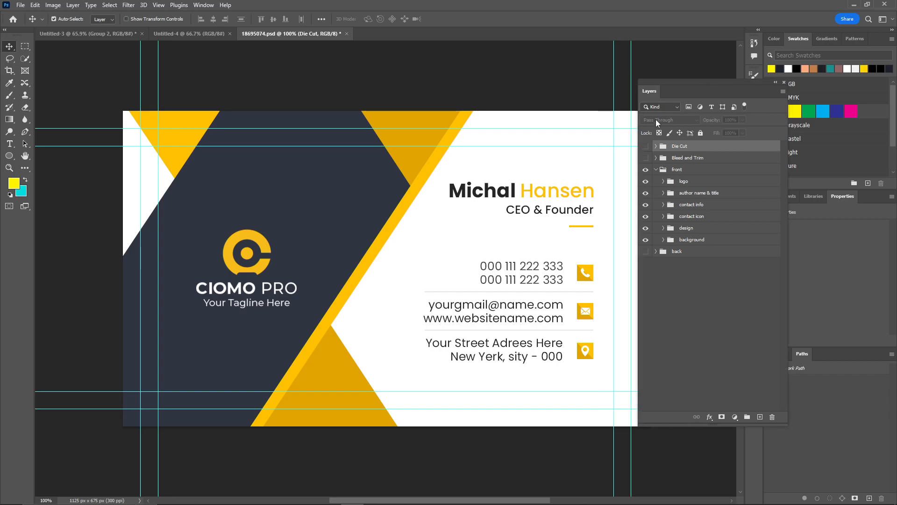
Expand the logo group inside the front group and open the logo smart object's contents for editing.
{"action": "left_click", "coordinate": [663, 181]}
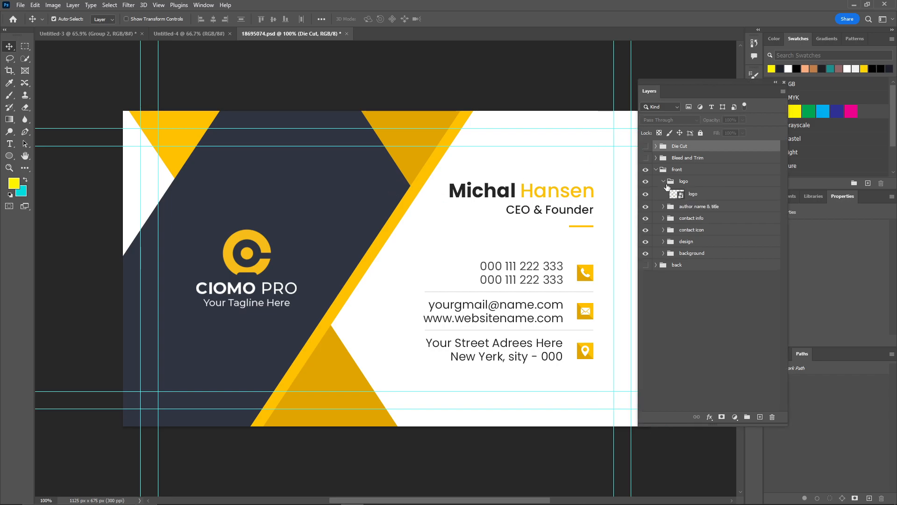
{"action": "double_click", "coordinate": [676, 194]}
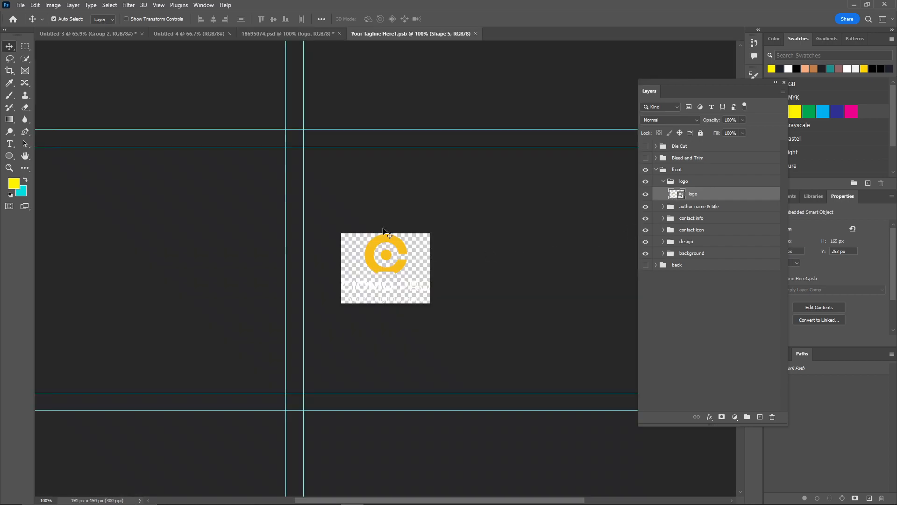
{"action": "scroll", "coordinate": [373, 291], "scroll_direction": "up", "scroll_amount": 5}
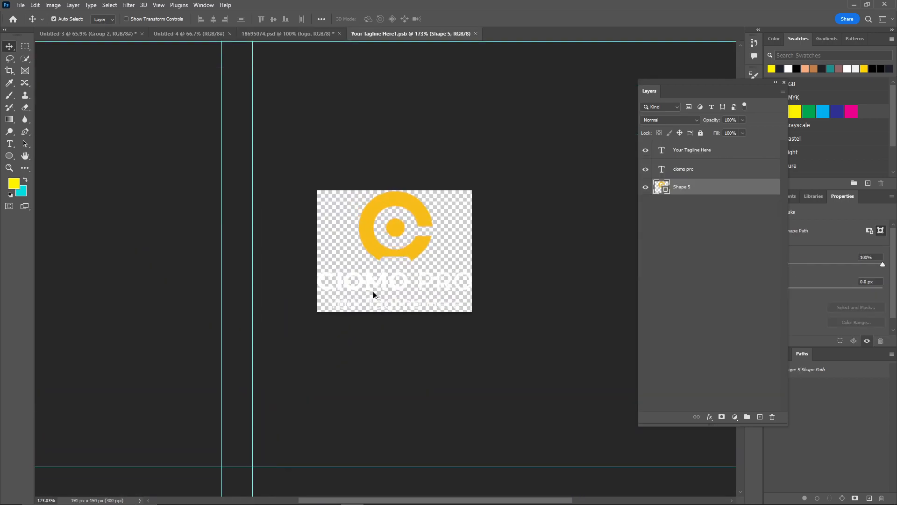
Replace the company name CIOMO PRO below the logo mark with "BUILDERS".
{"action": "key", "text": "t"}
{"action": "left_click", "coordinate": [341, 273]}
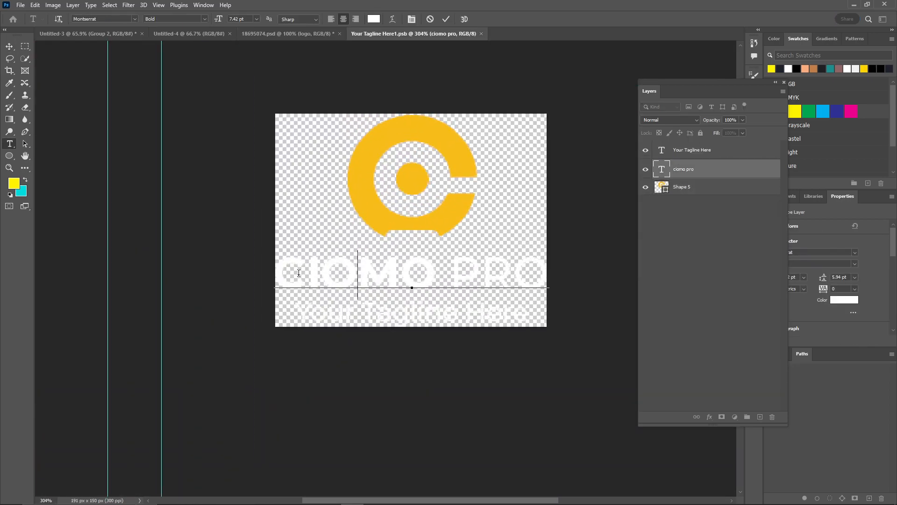
{"action": "left_click_drag", "start_coordinate": [282, 274], "coordinate": [545, 271]}
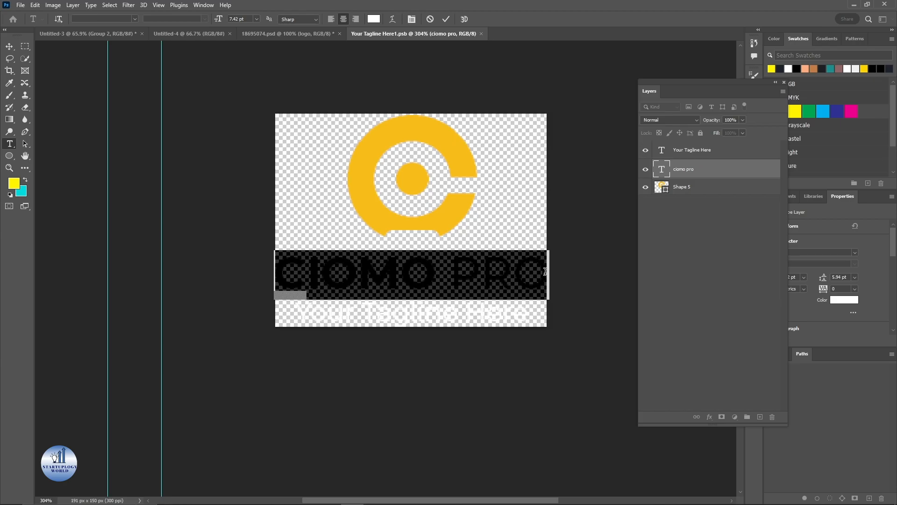
{"action": "type", "text": "DESI"}
{"action": "key", "text": "BackSpace"}
{"action": "key", "text": "BackSpace"}
{"action": "key", "text": "BackSpace"}
{"action": "key", "text": "BackSpace"}
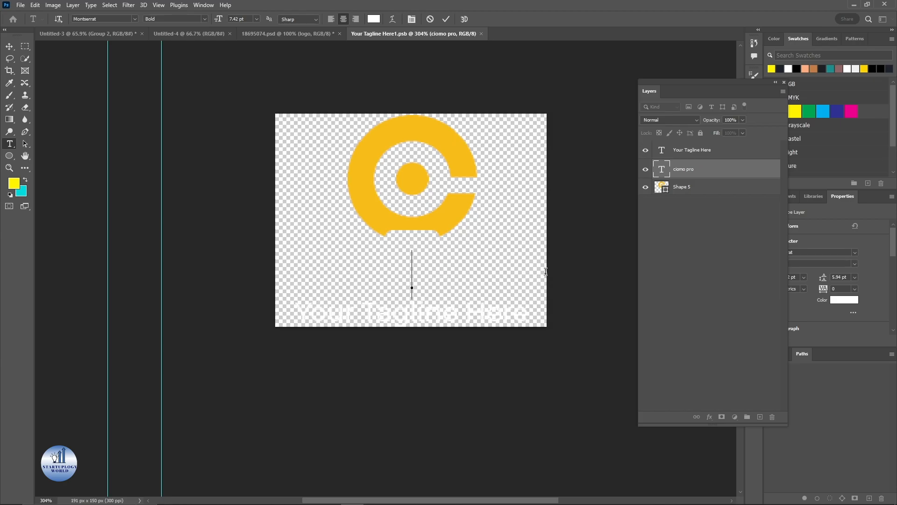
{"action": "type", "text": "BUILDES"}
{"action": "key", "text": "Left"}
{"action": "type", "text": "R"}
{"action": "key", "text": "ctrl+a"}
{"action": "left_click", "coordinate": [682, 187]}
{"action": "left_click", "coordinate": [705, 225]}
Replace the "Your Tagline Here" text with "We provide esults", colouring it black for legibility.
{"action": "left_click", "coordinate": [713, 153]}
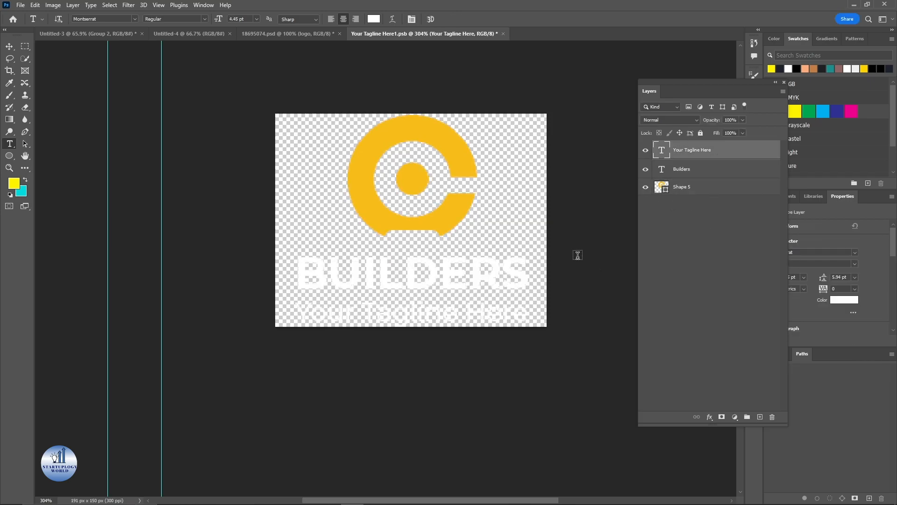
{"action": "triple_click", "coordinate": [402, 315]}
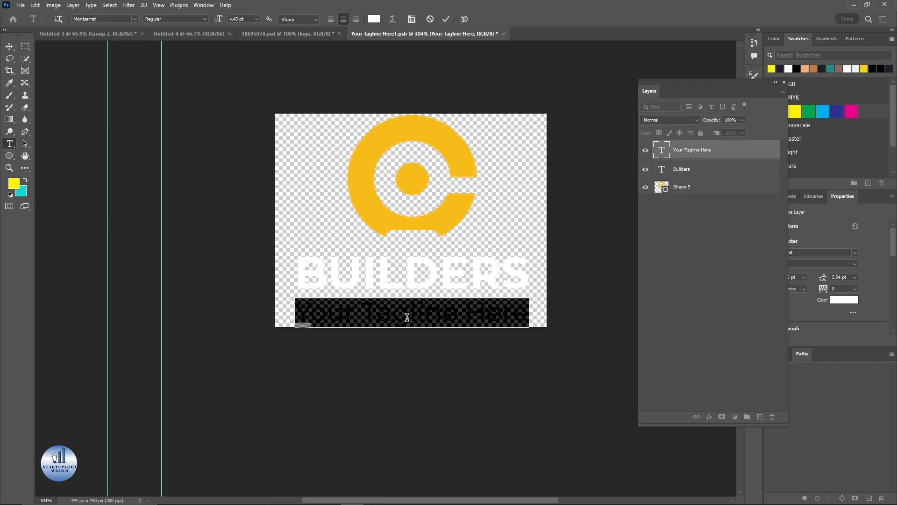
{"action": "type", "text": "We"}
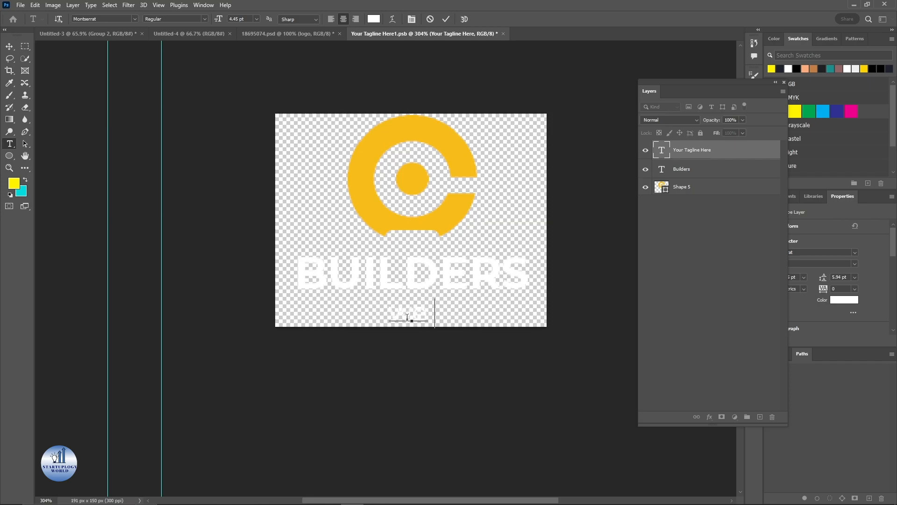
{"action": "key", "text": "BackSpace"}
{"action": "type", "text": "e povde eas"}
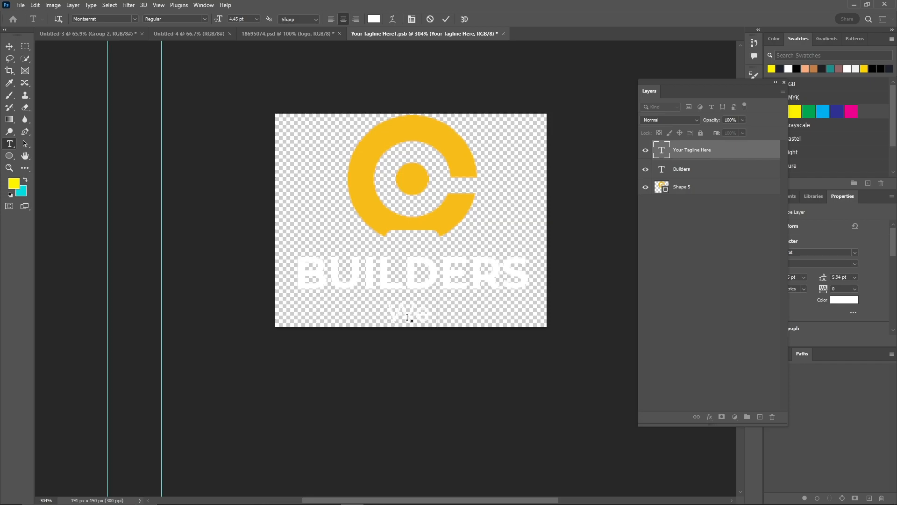
{"action": "type", "text": "lts"}
{"action": "left_click_drag", "start_coordinate": [371, 314], "coordinate": [473, 314]}
{"action": "key", "text": "ctrl+a"}
{"action": "left_click", "coordinate": [797, 68]}
{"action": "left_click", "coordinate": [372, 315]}
{"action": "type", "text": "rovi"}
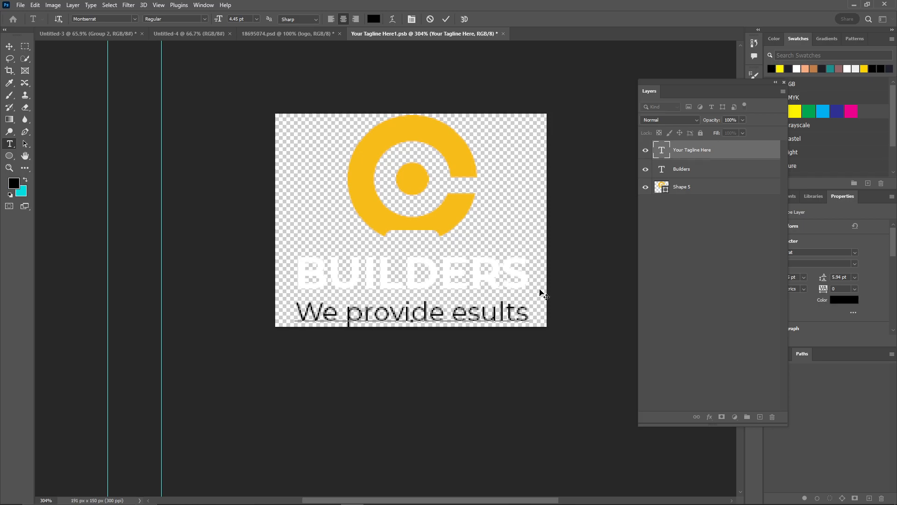
Colour the tagline text white, then save and close the logo smart object.
{"action": "key", "text": "ctrl+a"}
{"action": "left_click", "coordinate": [797, 69]}
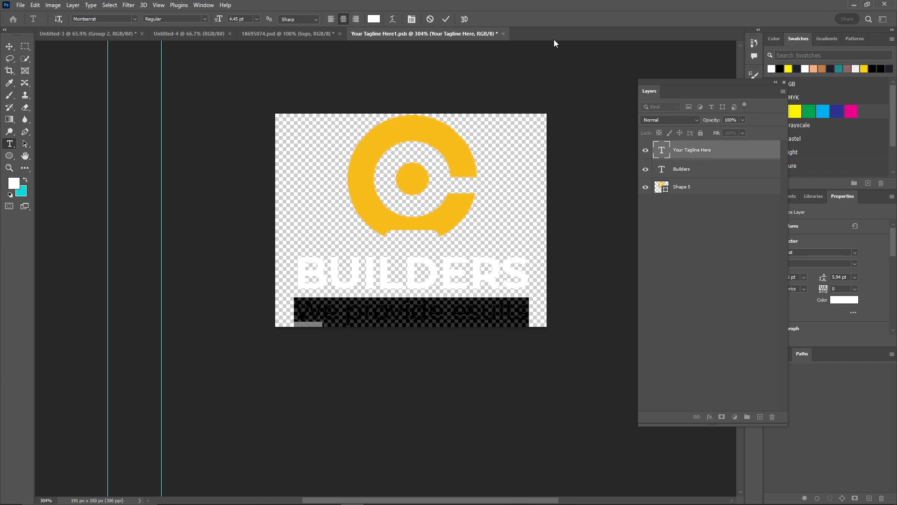
{"action": "left_click", "coordinate": [449, 19]}
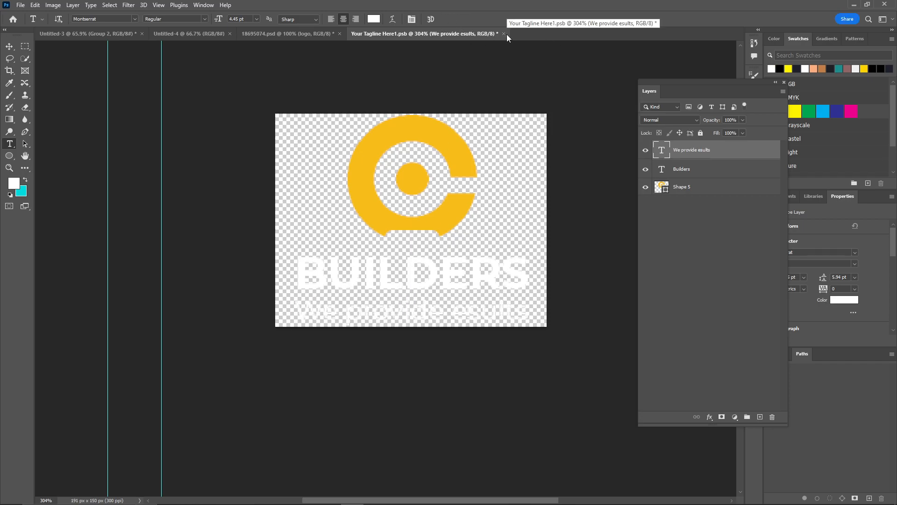
{"action": "left_click", "coordinate": [505, 34]}
{"action": "left_click", "coordinate": [417, 184]}
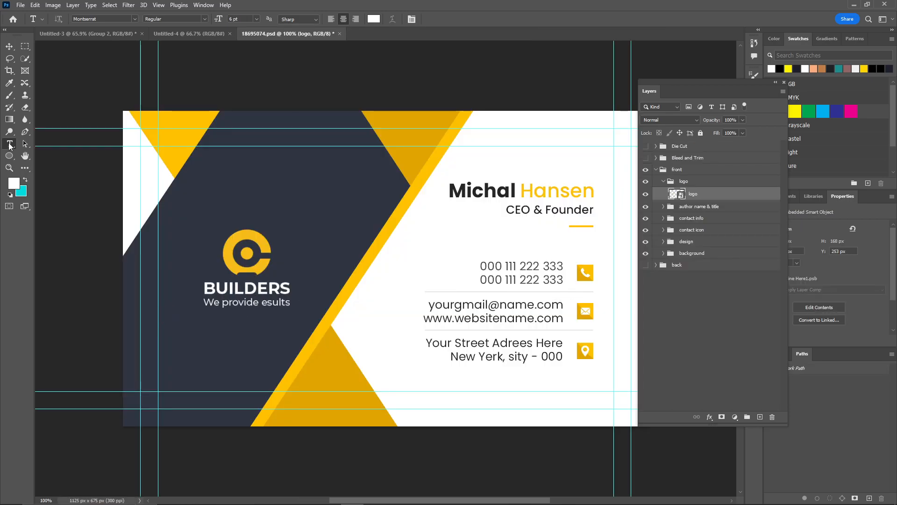
Replace the yellow last name on the card's front with the new cardholder's name.
{"action": "left_click", "coordinate": [514, 189]}
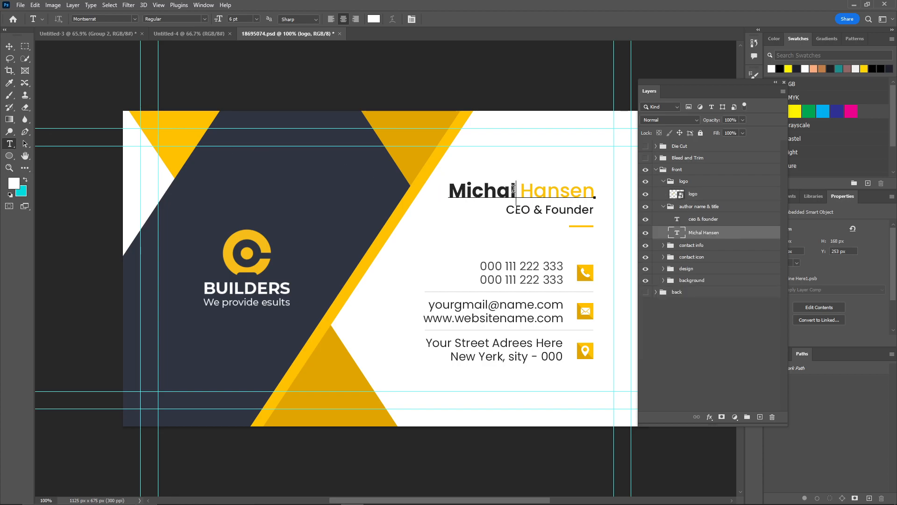
{"action": "left_click_drag", "start_coordinate": [514, 189], "coordinate": [447, 189]}
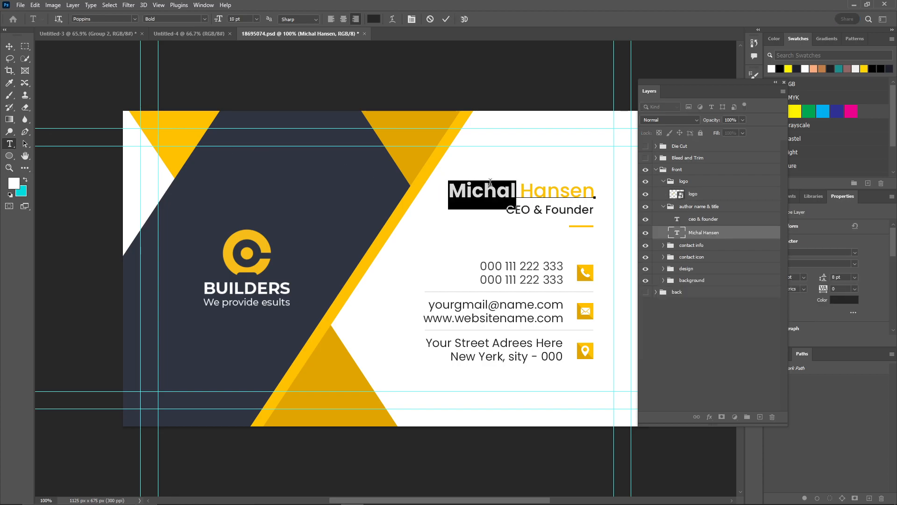
{"action": "left_click", "coordinate": [522, 185]}
{"action": "left_click_drag", "start_coordinate": [520, 191], "coordinate": [603, 194]}
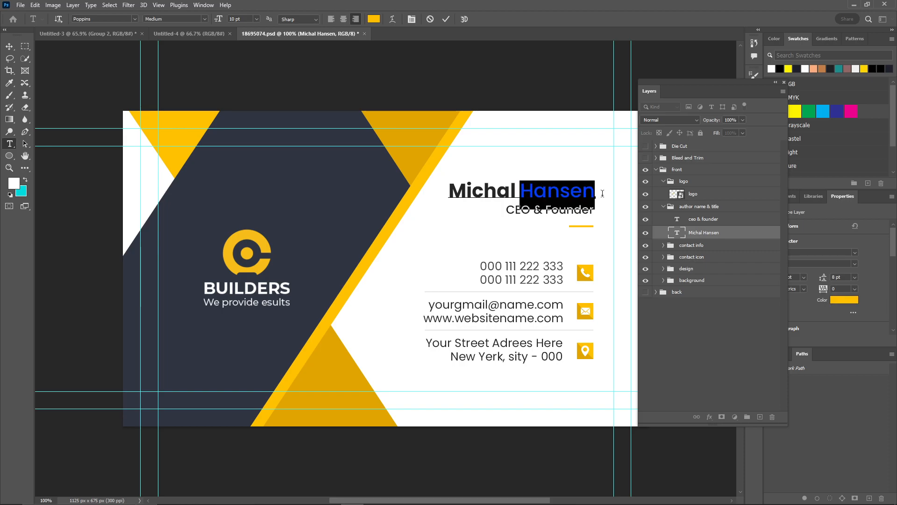
{"action": "type", "text": "Kenny"}
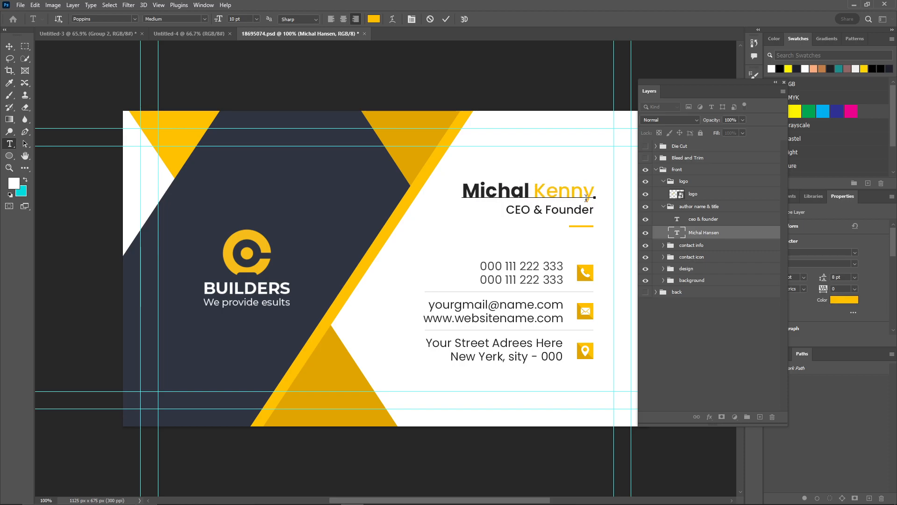
{"action": "key", "text": "ctrl+Return"}
{"action": "left_click", "coordinate": [572, 209]}
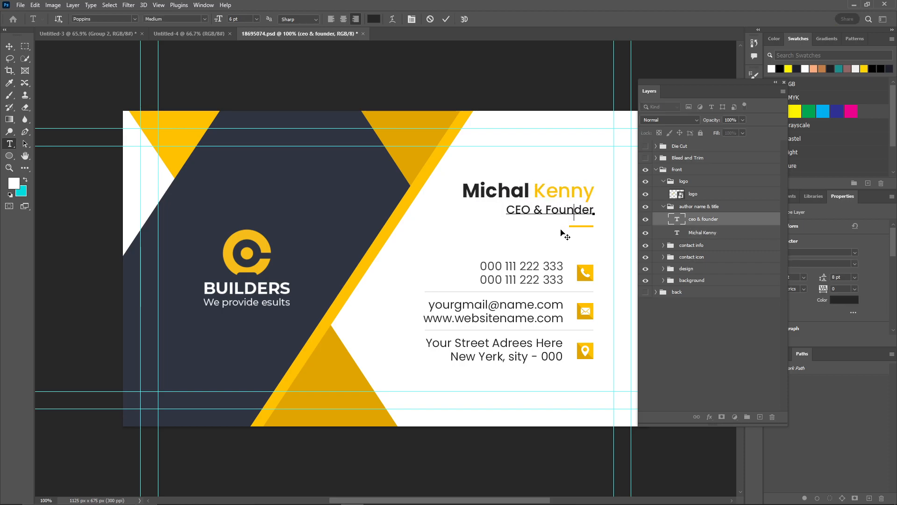
{"action": "left_click", "coordinate": [446, 19]}
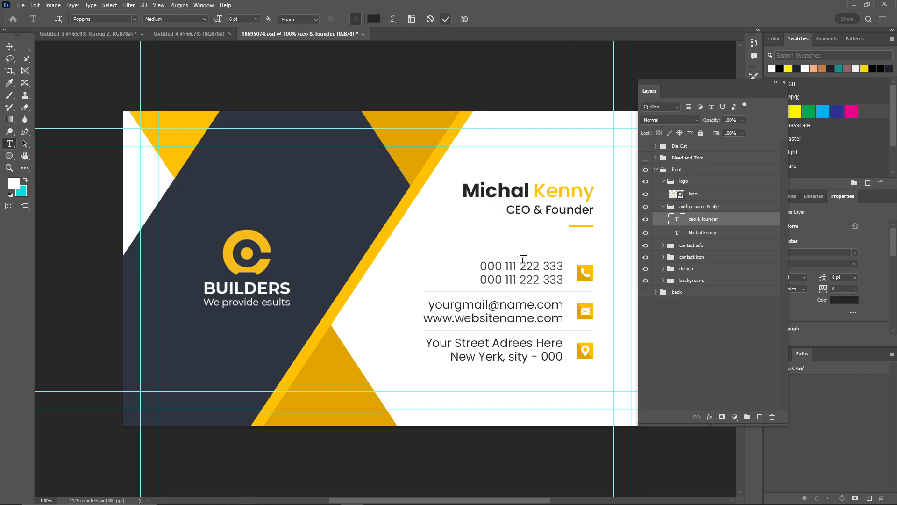
{"action": "left_click_drag", "start_coordinate": [489, 305], "coordinate": [428, 308]}
{"action": "key", "text": "BackSpace"}
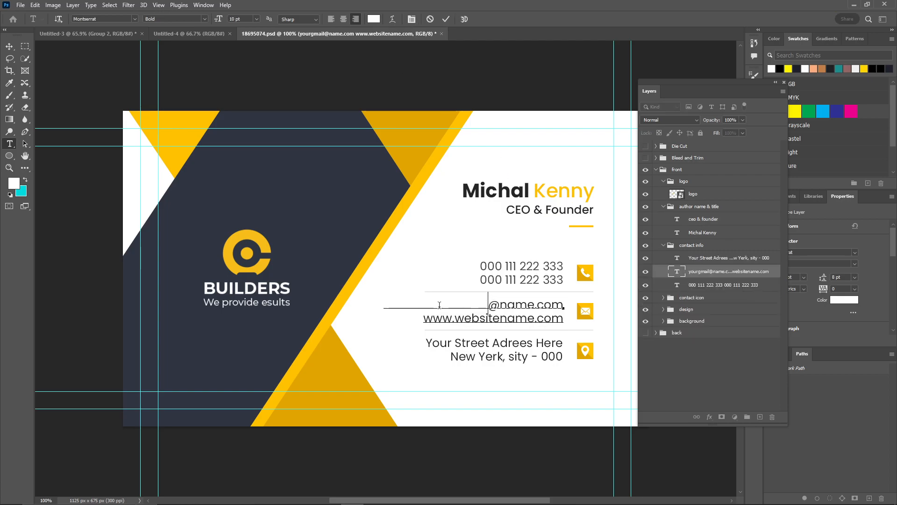
{"action": "key", "text": "ctrl+z"}
{"action": "type", "text": "builders"}
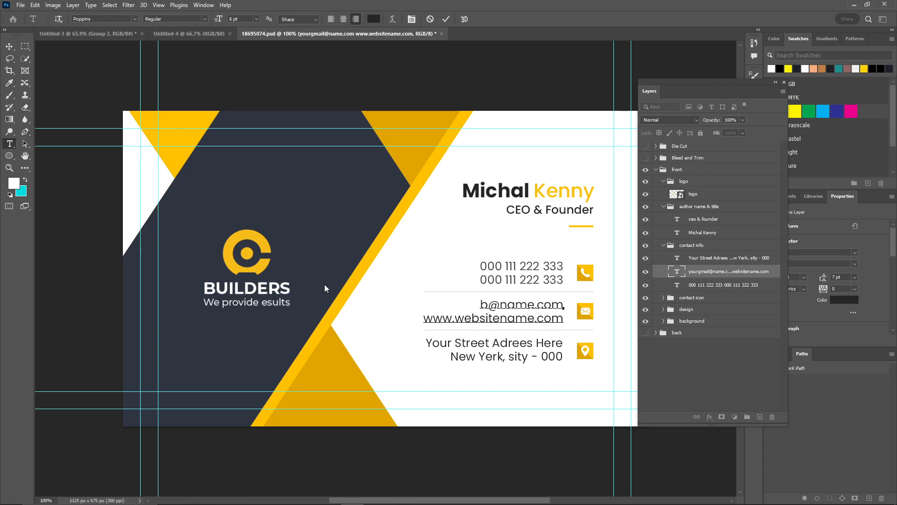
{"action": "double_click", "coordinate": [501, 304]}
{"action": "type", "text": "builder"}
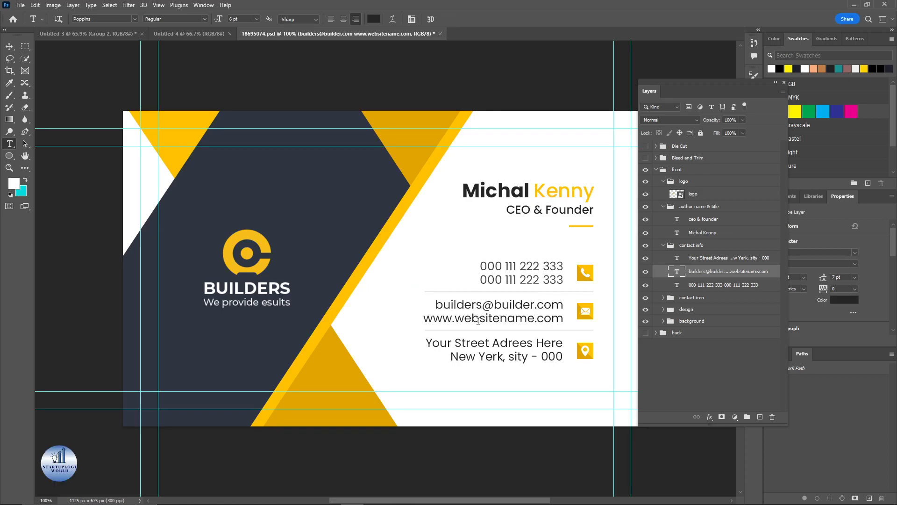
{"action": "double_click", "coordinate": [533, 317]}
{"action": "type", "text": "builders"}
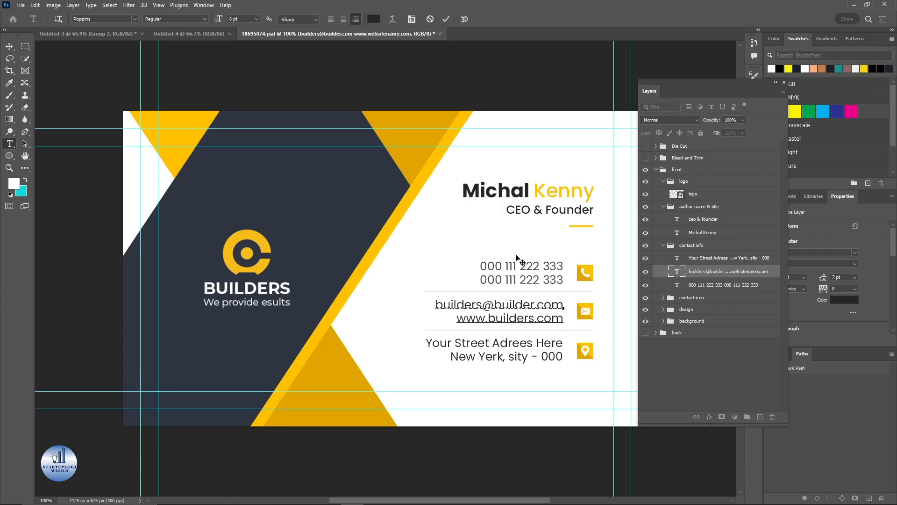
{"action": "left_click", "coordinate": [430, 358]}
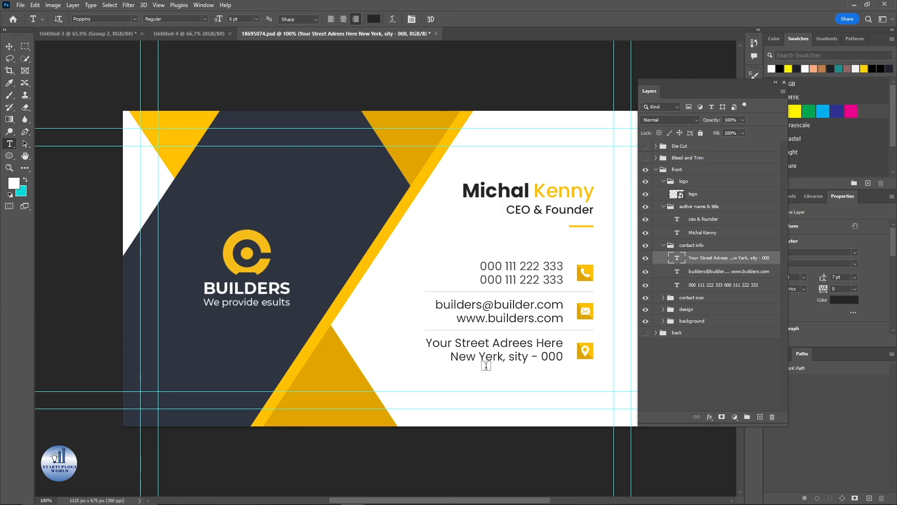
{"action": "left_click", "coordinate": [445, 345]}
{"action": "key", "text": "ctrl+a"}
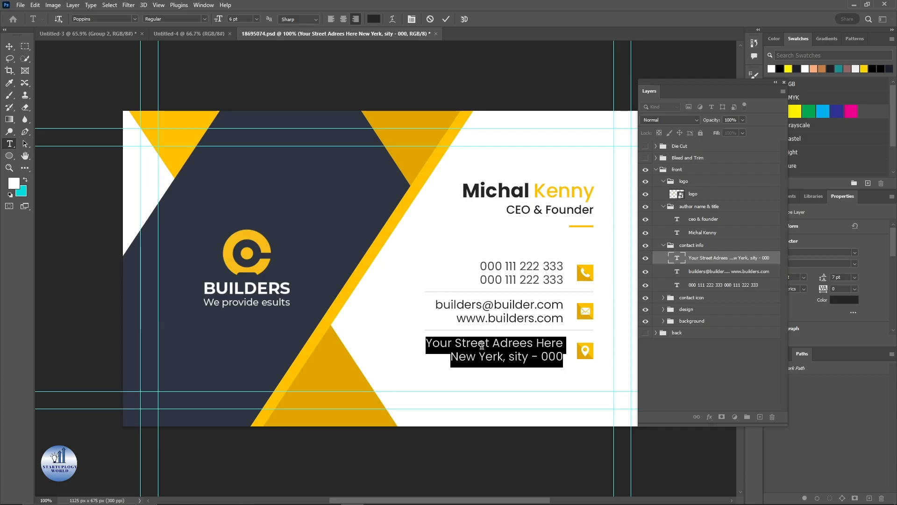
{"action": "left_click", "coordinate": [447, 19]}
Collapse and hide the front layer group and make the back group visible.
{"action": "scroll", "coordinate": [507, 115], "scroll_direction": "down", "scroll_amount": 2}
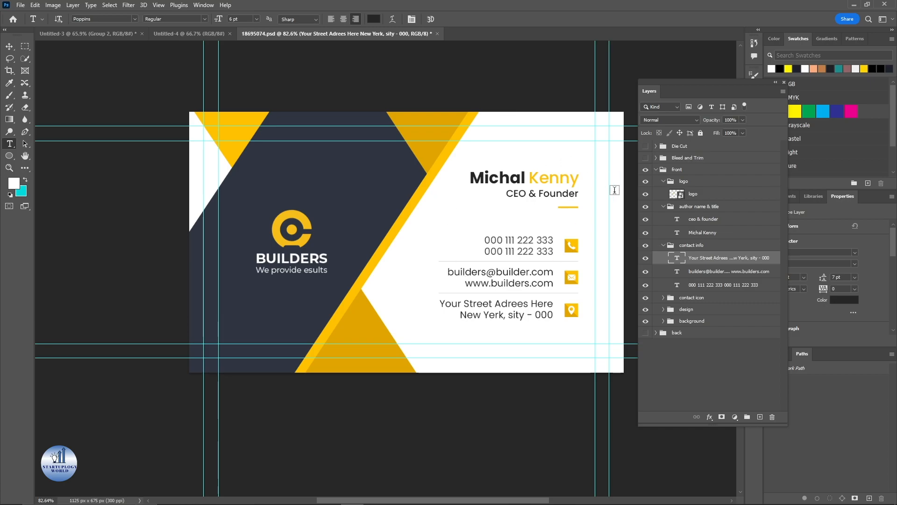
{"action": "left_click", "coordinate": [655, 169]}
{"action": "left_click", "coordinate": [646, 181]}
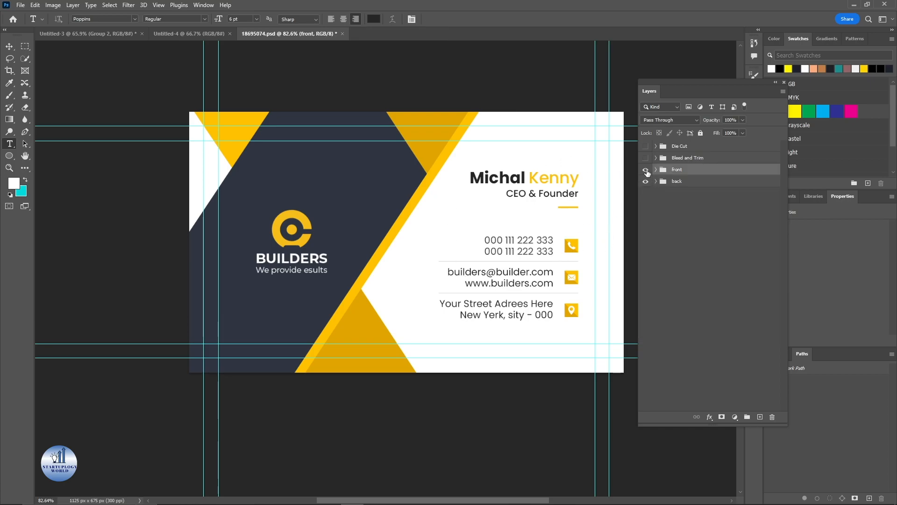
{"action": "left_click", "coordinate": [646, 170]}
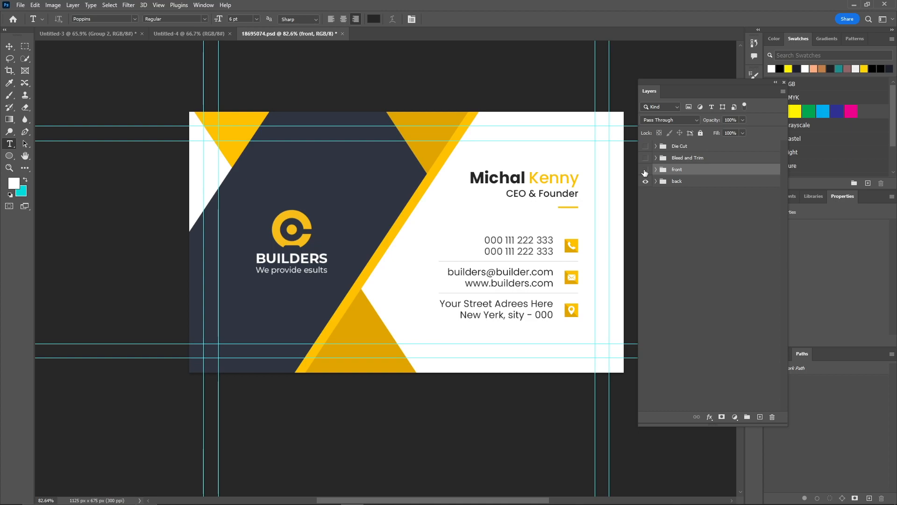
Open the back group's logo smart object and replace the company name CIOMO PRO with "BUILDES".
{"action": "left_click", "coordinate": [656, 181]}
{"action": "left_click", "coordinate": [664, 204]}
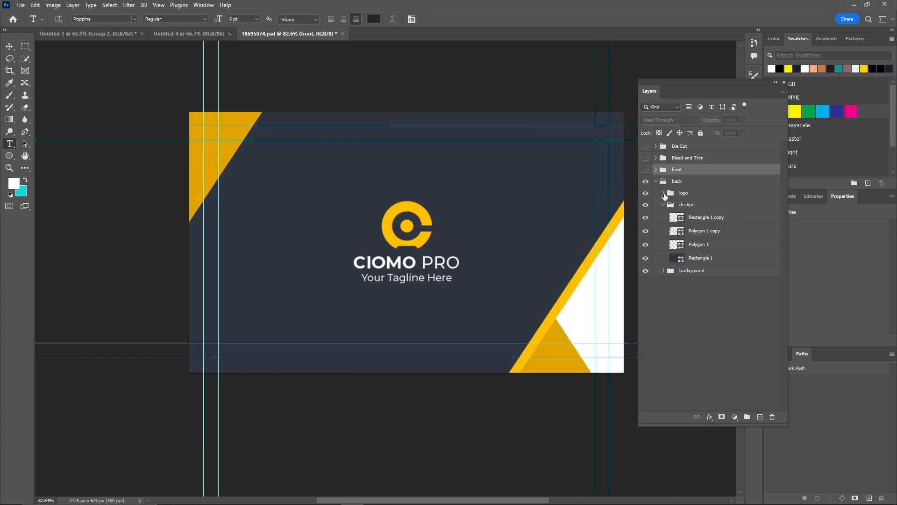
{"action": "left_click", "coordinate": [664, 193]}
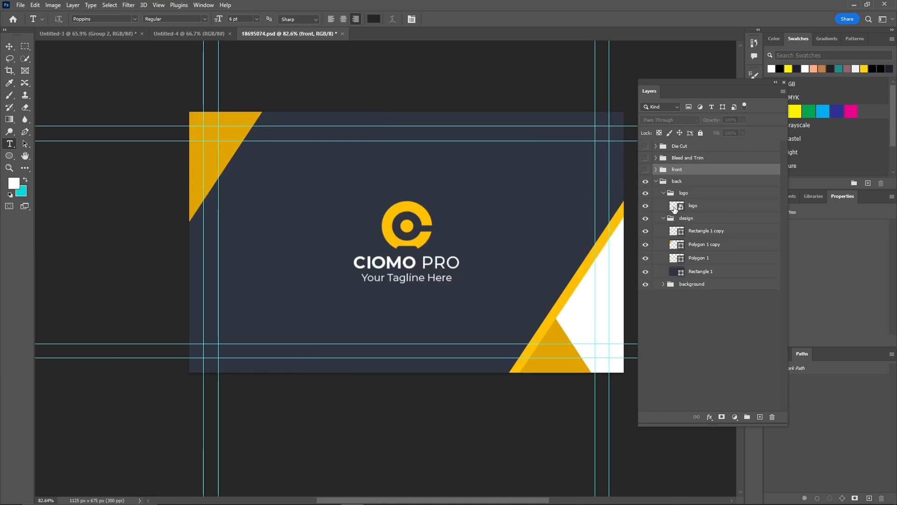
{"action": "double_click", "coordinate": [674, 207]}
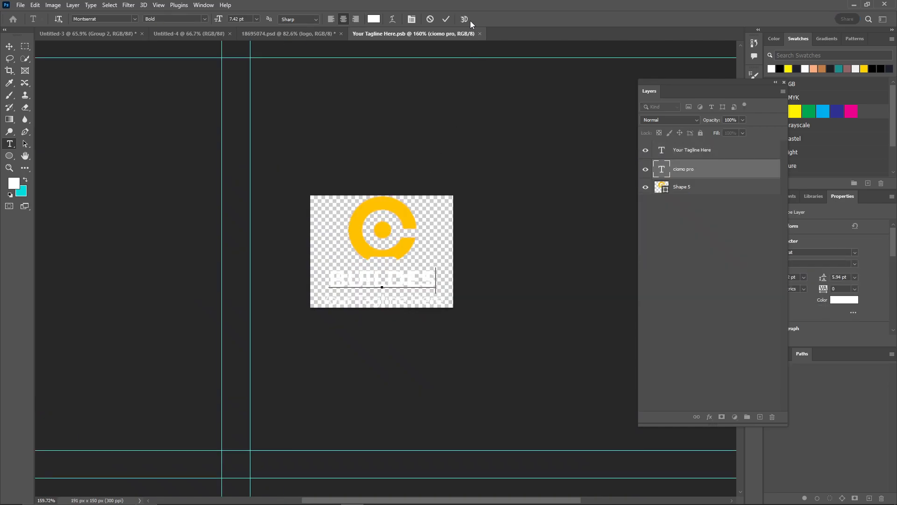
{"action": "left_click", "coordinate": [446, 18]}
Replace the "Your Tagline Here" text with "We provide results", then save and close the logo smart object.
{"action": "left_click", "coordinate": [365, 302]}
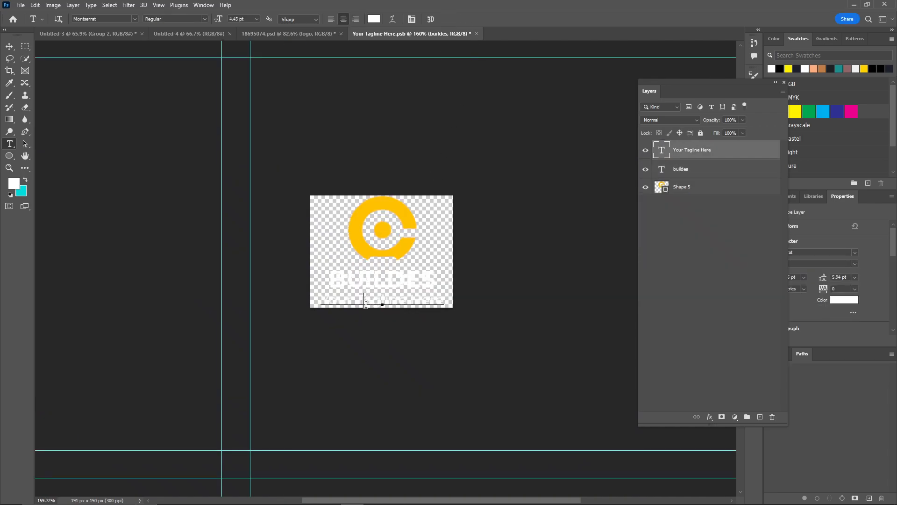
{"action": "triple_click", "coordinate": [365, 303]}
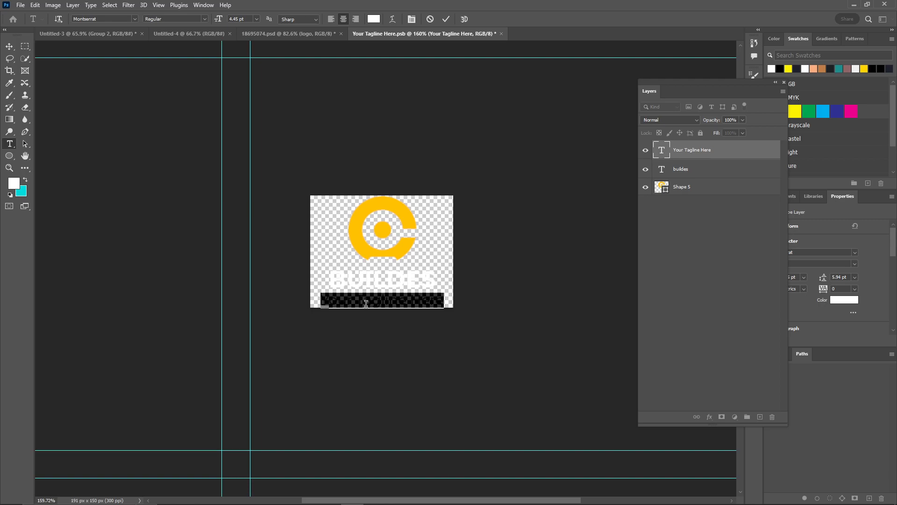
{"action": "type", "text": "We are Awesom"}
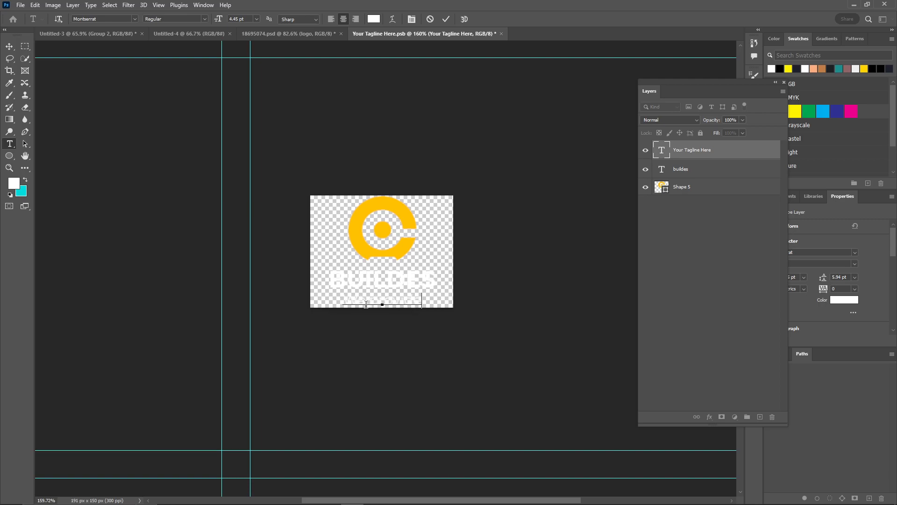
{"action": "type", "text": "ts"}
{"action": "left_click", "coordinate": [446, 19]}
{"action": "left_click", "coordinate": [510, 34]}
{"action": "left_click", "coordinate": [404, 186]}
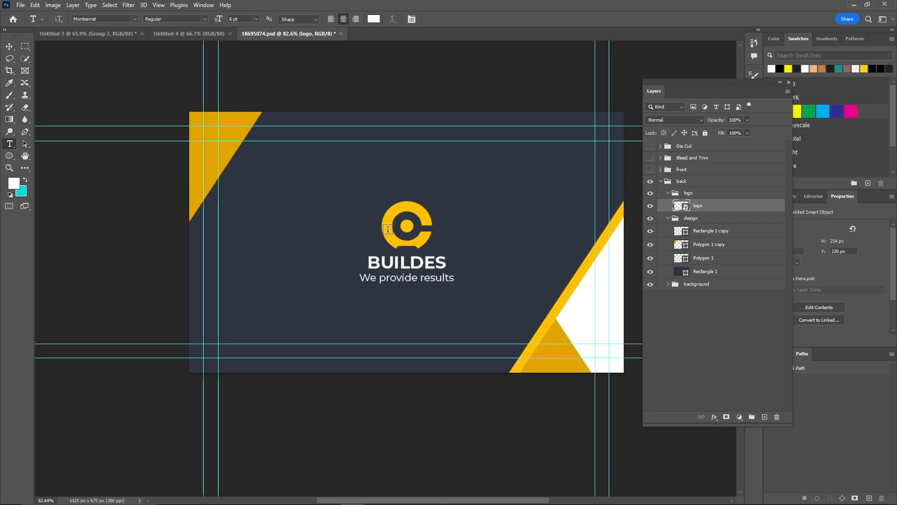
Switch from Photoshop to the Freepik template page in Chrome.
{"action": "key", "text": "alt+Tab"}
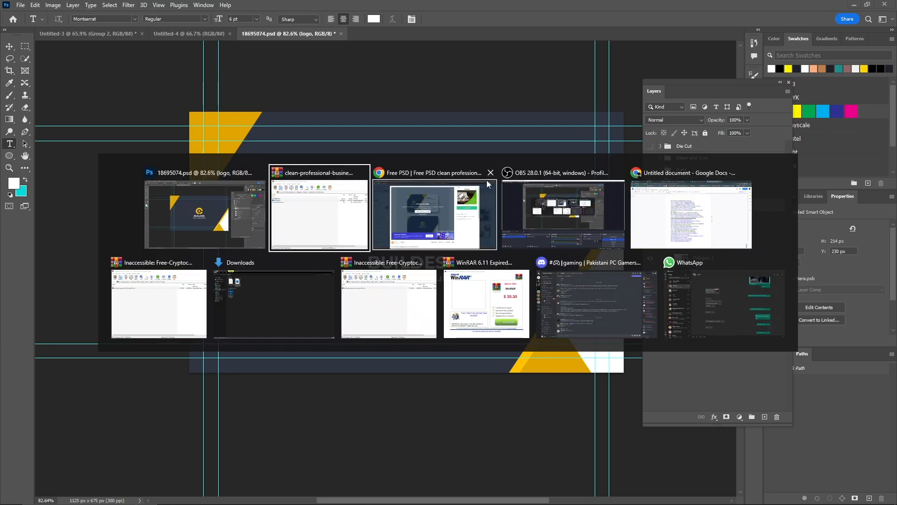